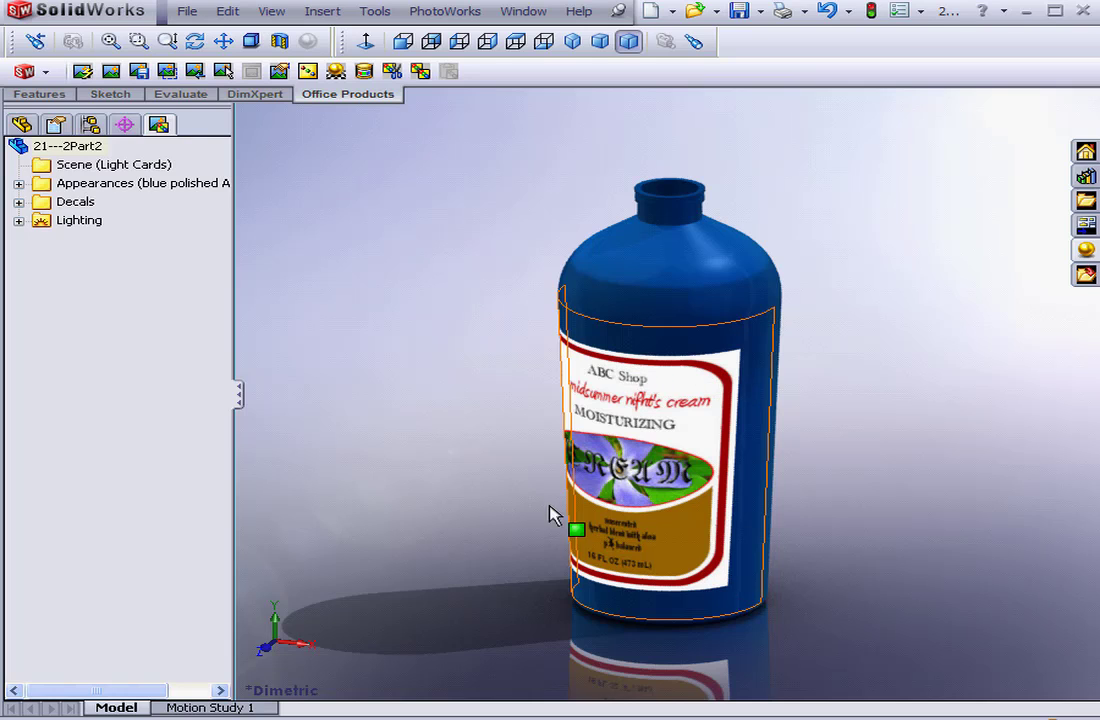
Step: Open the Label-cream decal on the bottle for editing
click(18, 202)
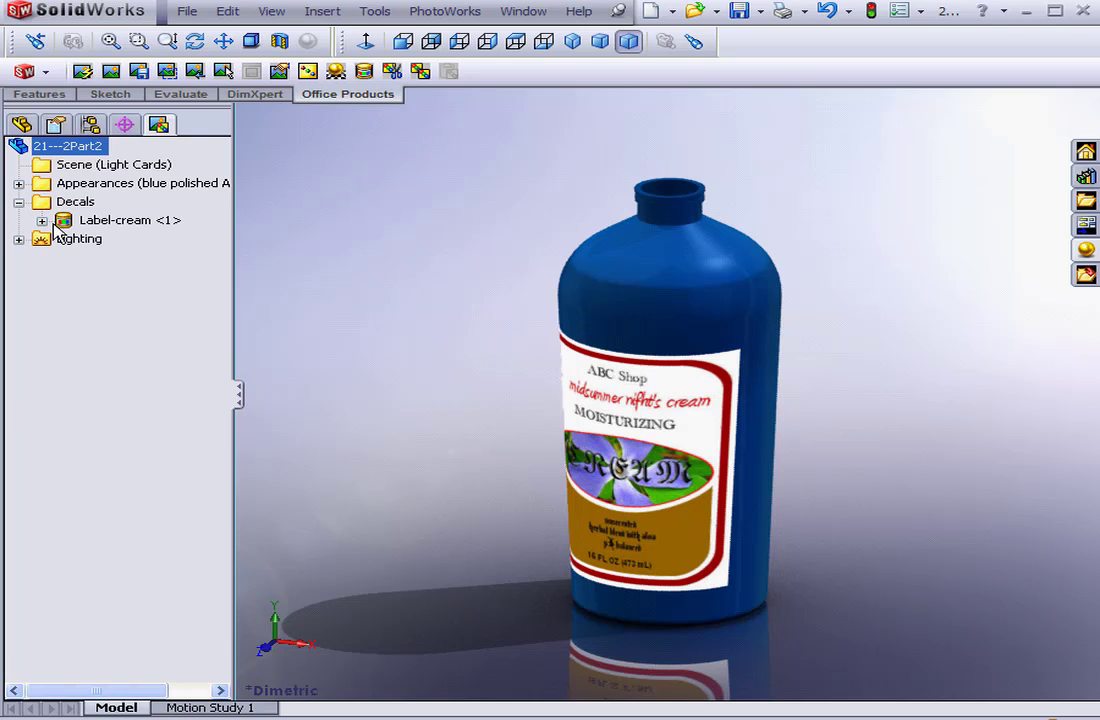
click(110, 220)
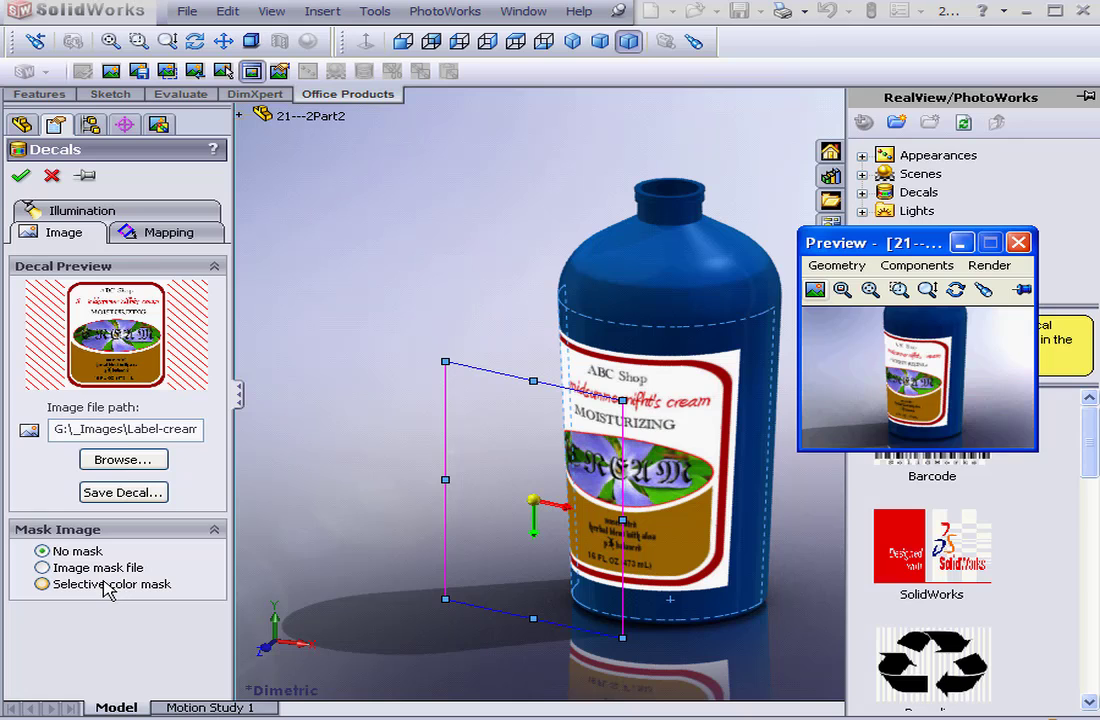
Step: Try a selective color mask that excludes the label's white (255, 255, 255), and remove the picked color again
click(46, 586)
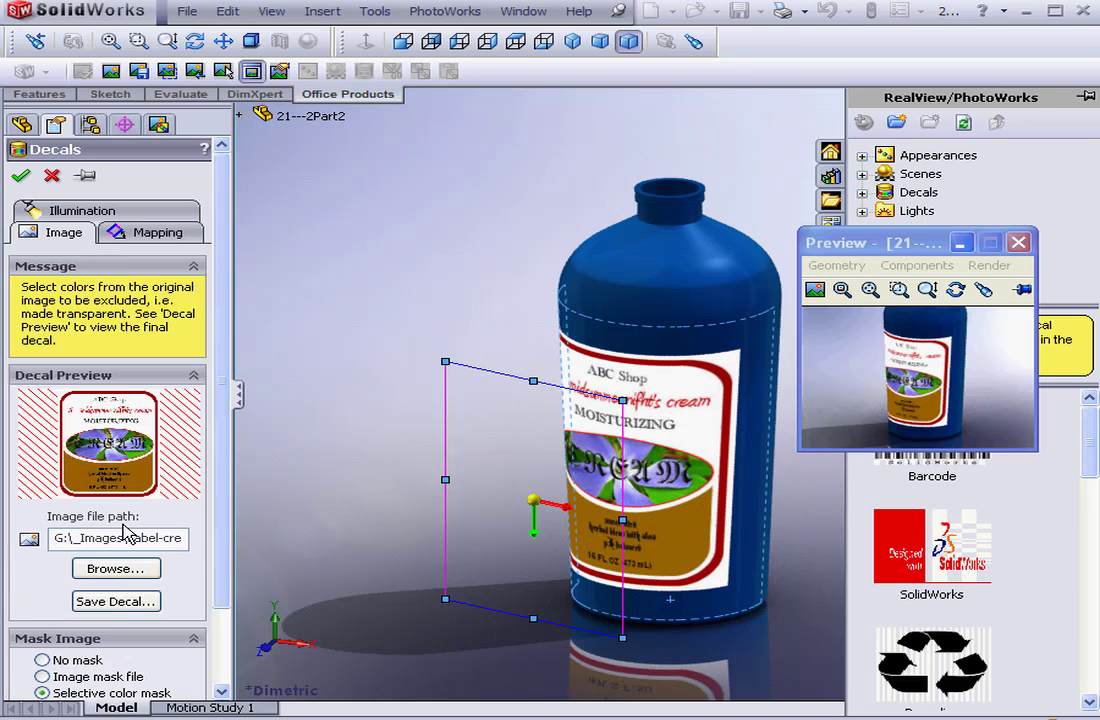
scroll(217, 610, down, 3)
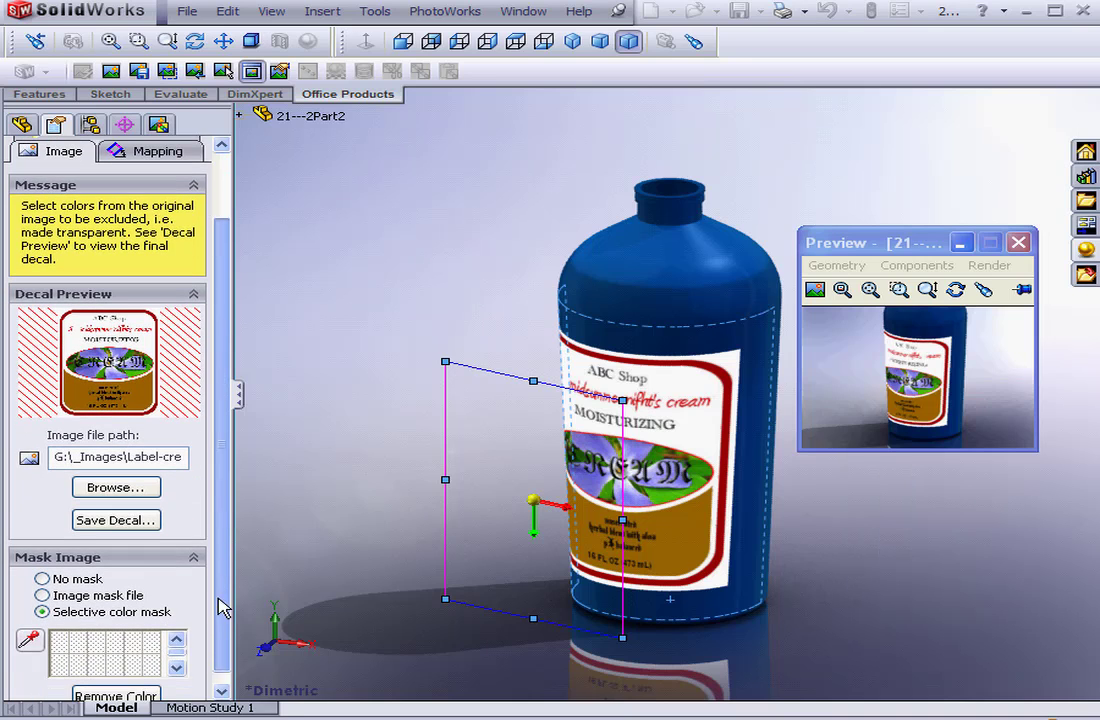
click(31, 632)
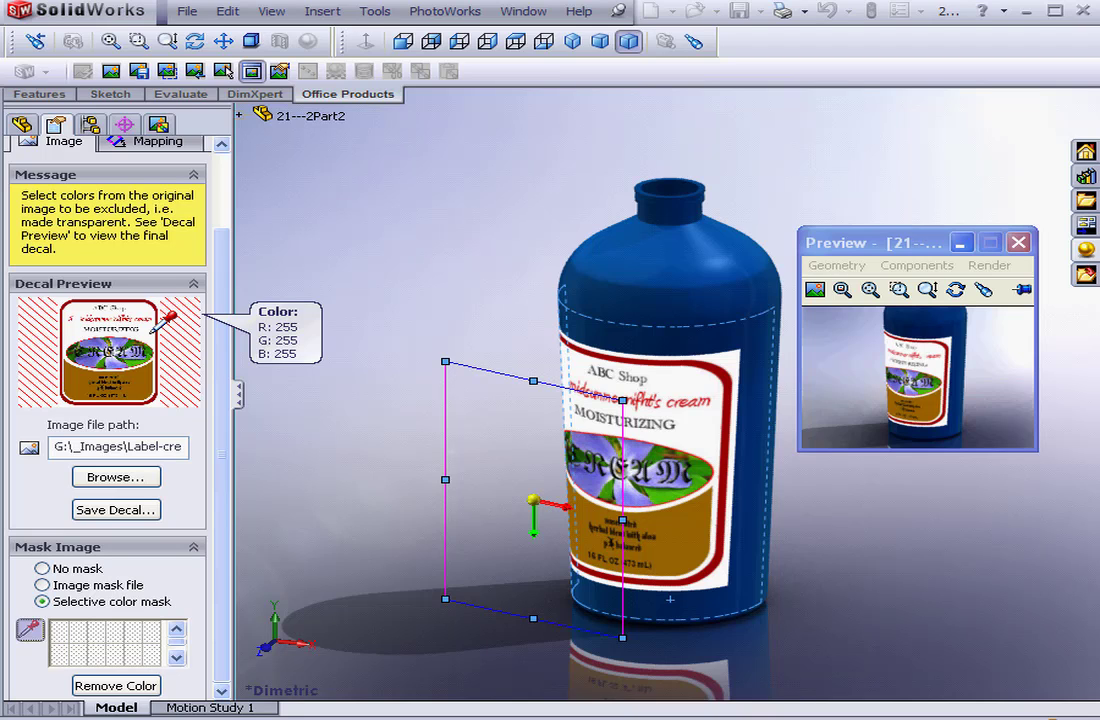
click(151, 332)
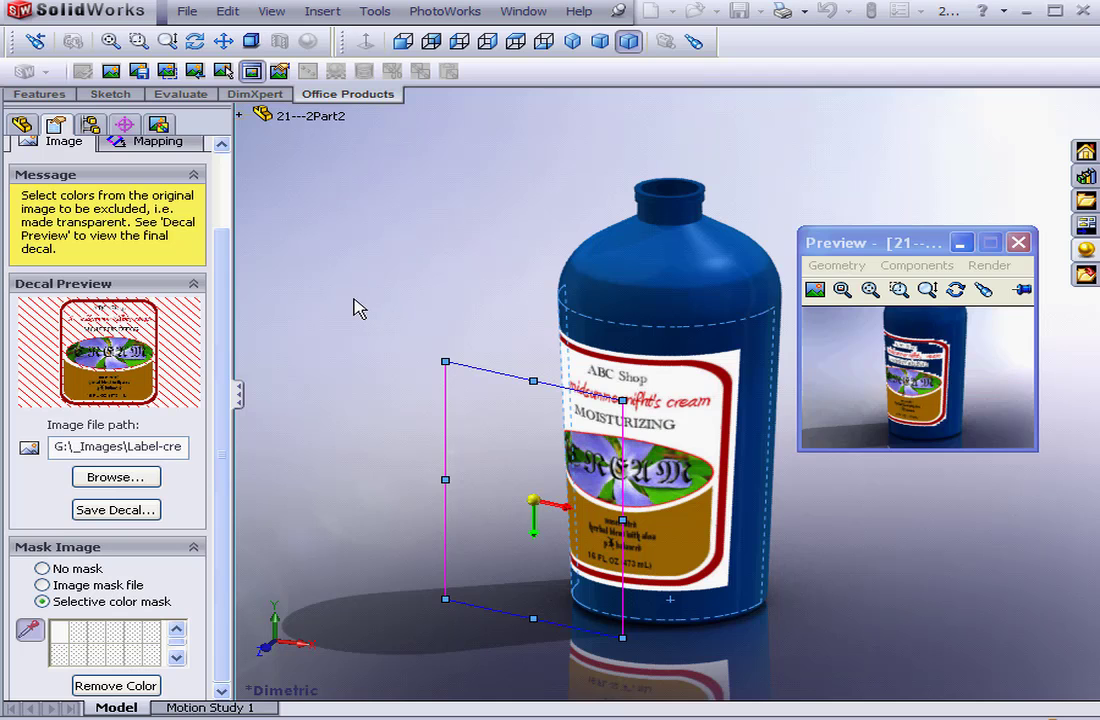
key(Left)
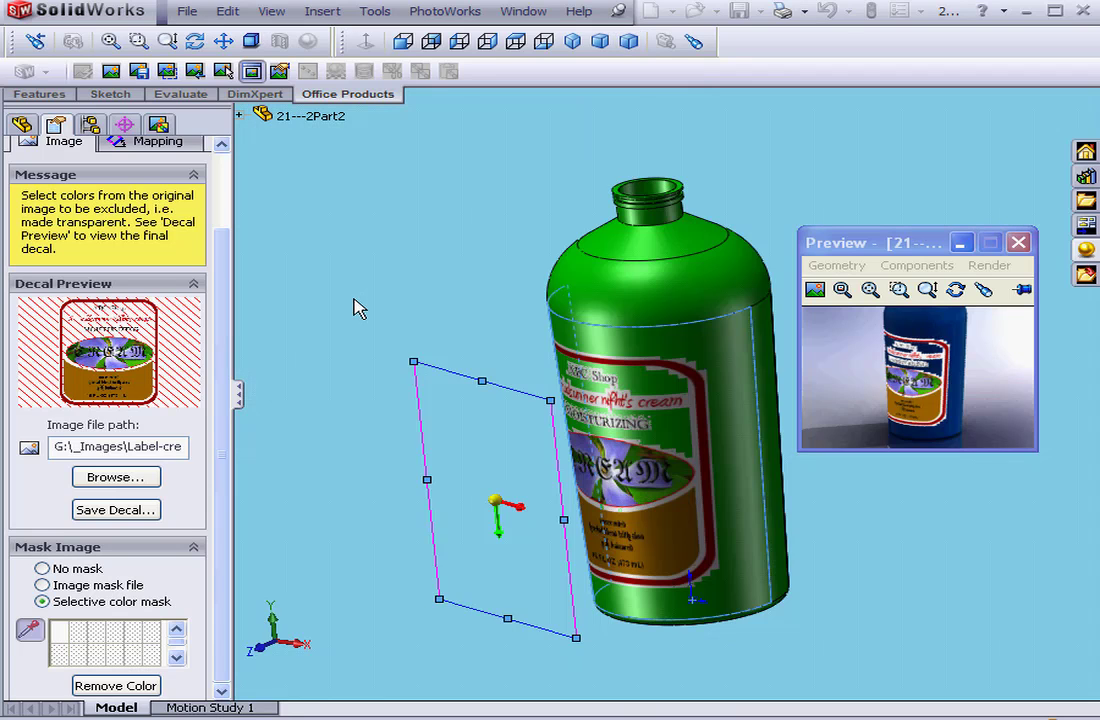
key(Right)
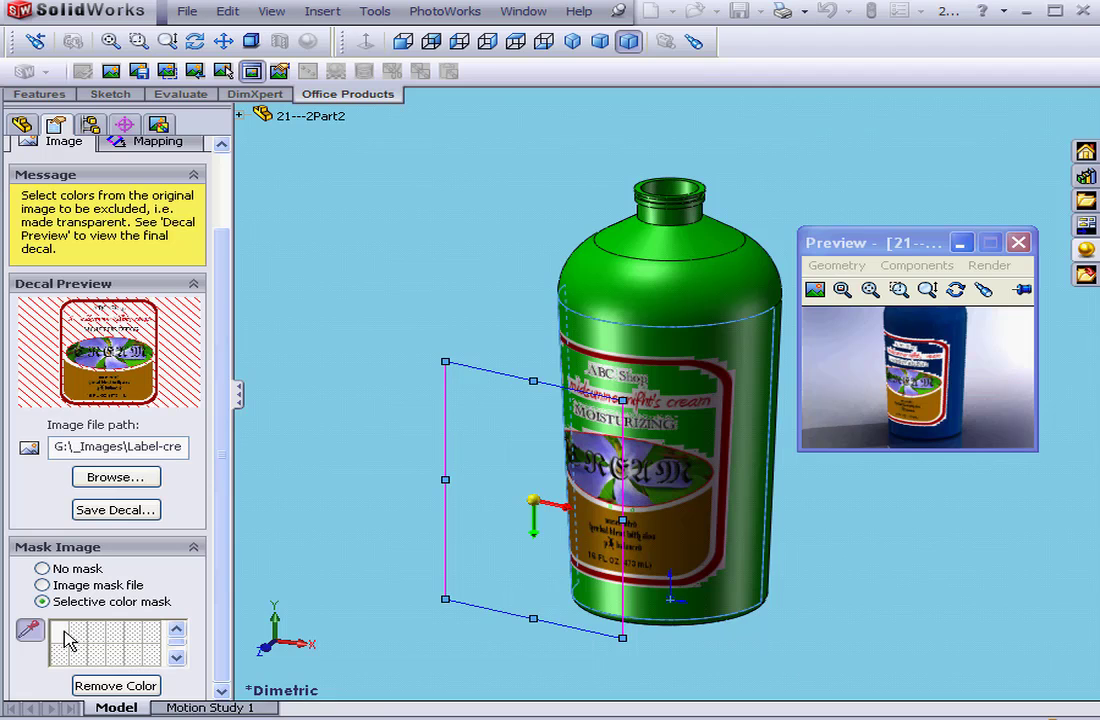
click(107, 686)
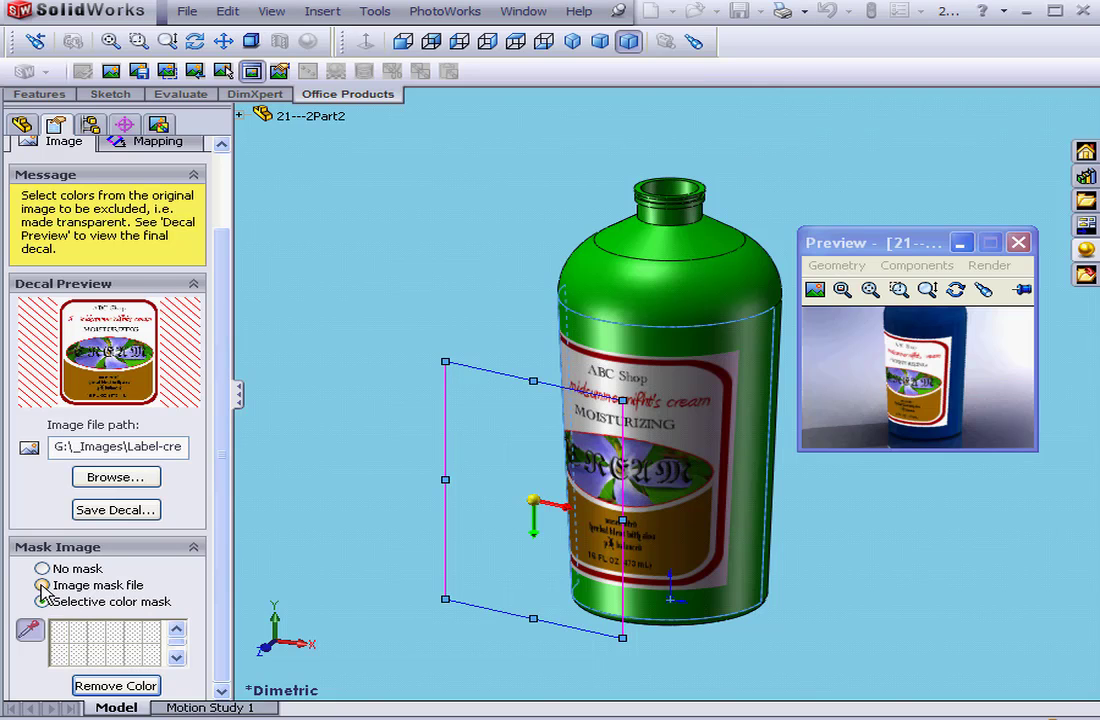
Step: Mask the decal with an image mask file, using Mask.jpg from the _Images folder
click(42, 586)
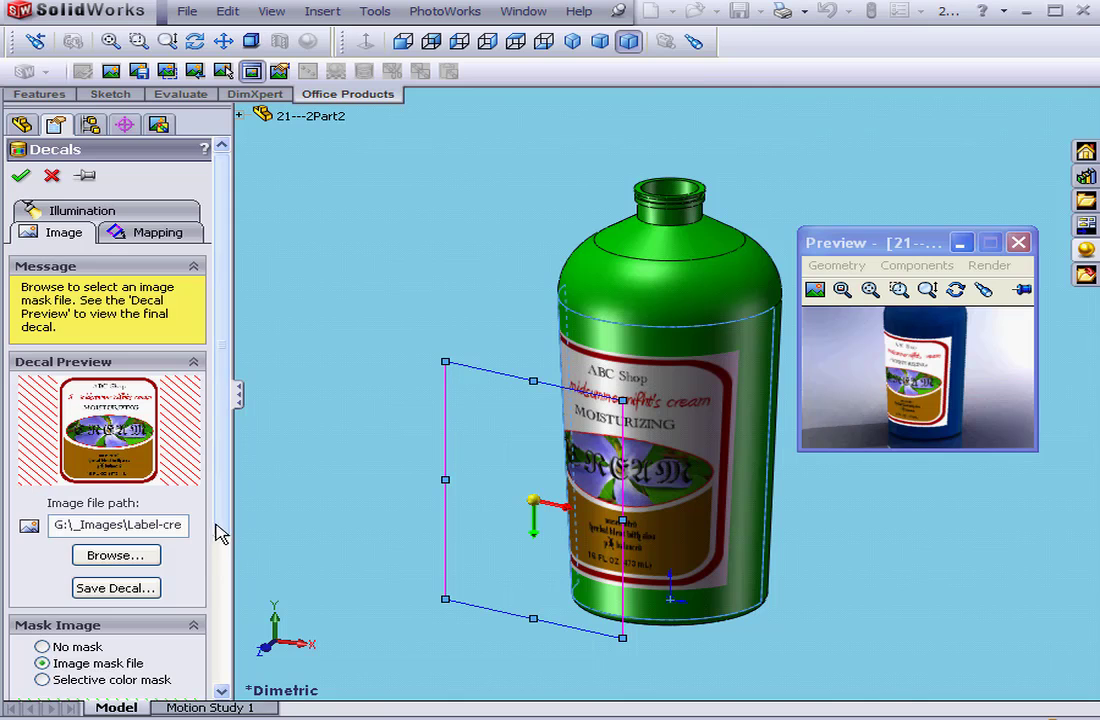
scroll(222, 600, down, 2)
scroll(224, 665, down, 2)
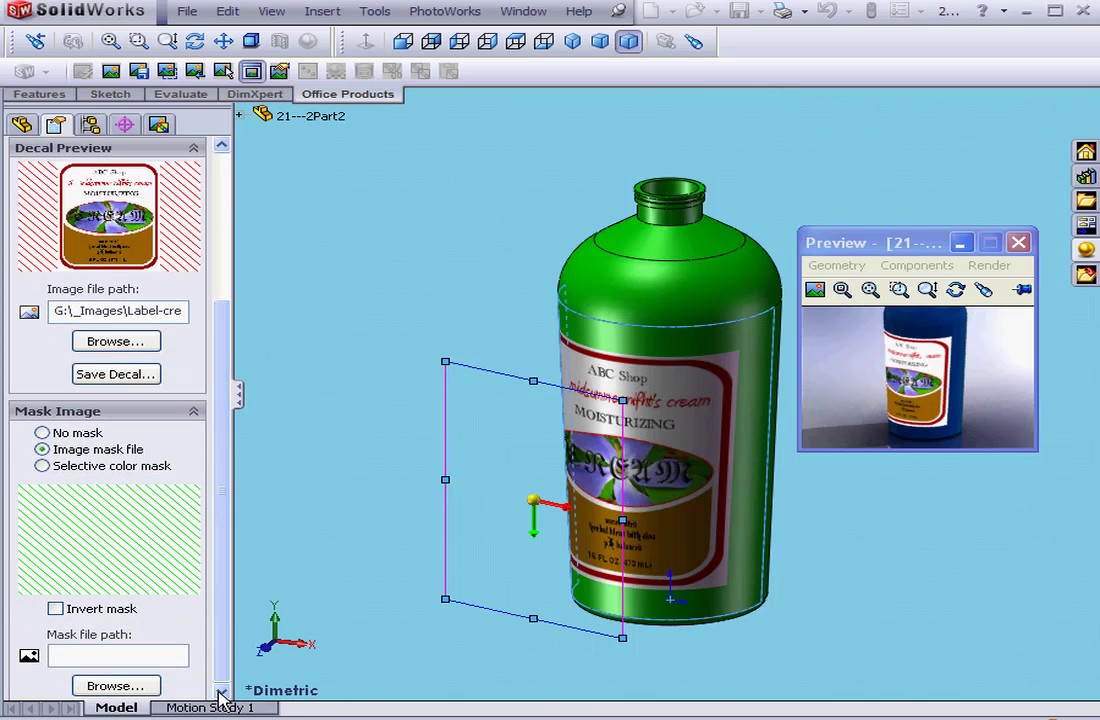
click(133, 686)
click(268, 268)
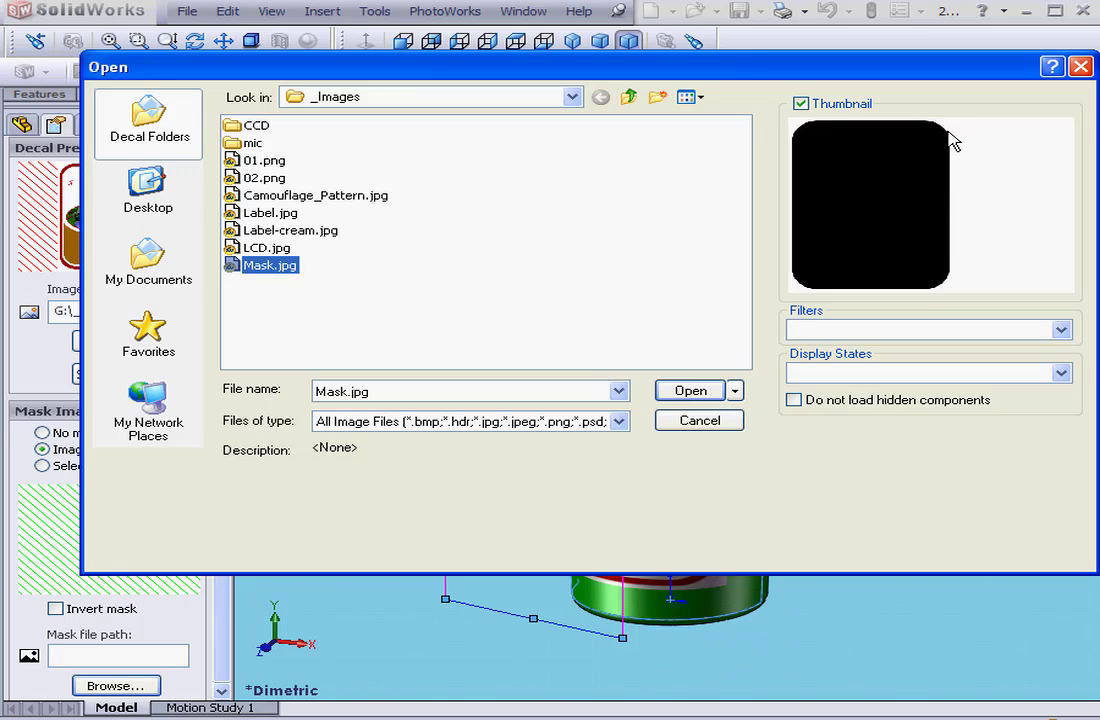
click(690, 391)
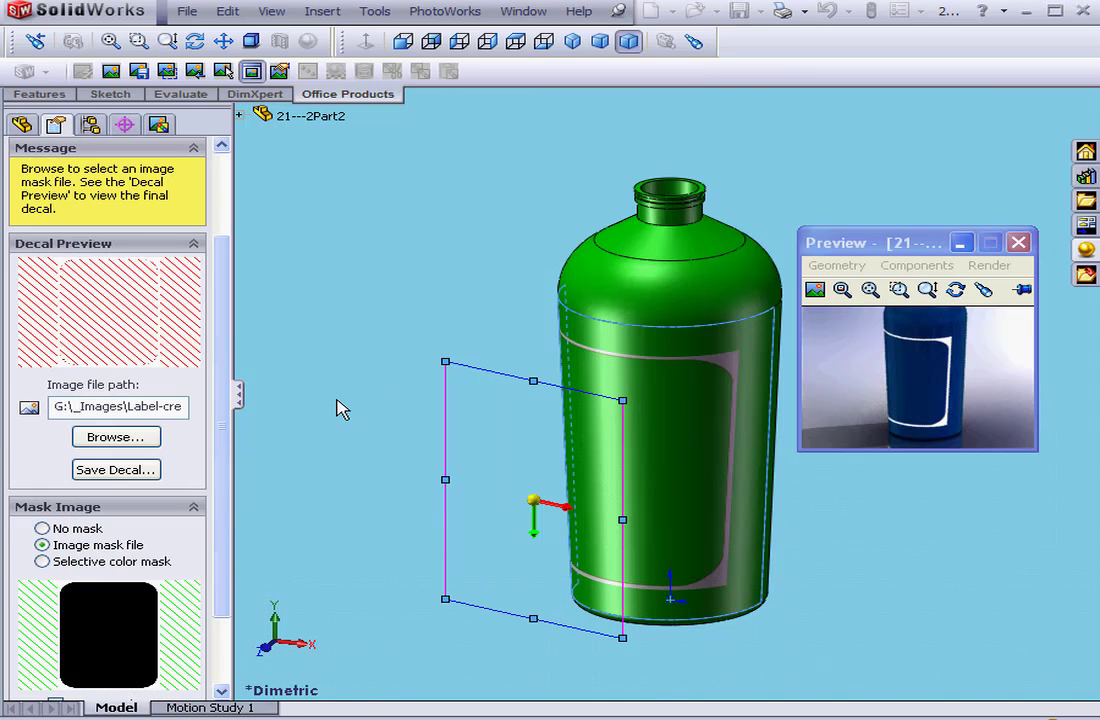
Step: Invert the decal's mask, accept the decal and render the bottle
drag(226, 396, 225, 530)
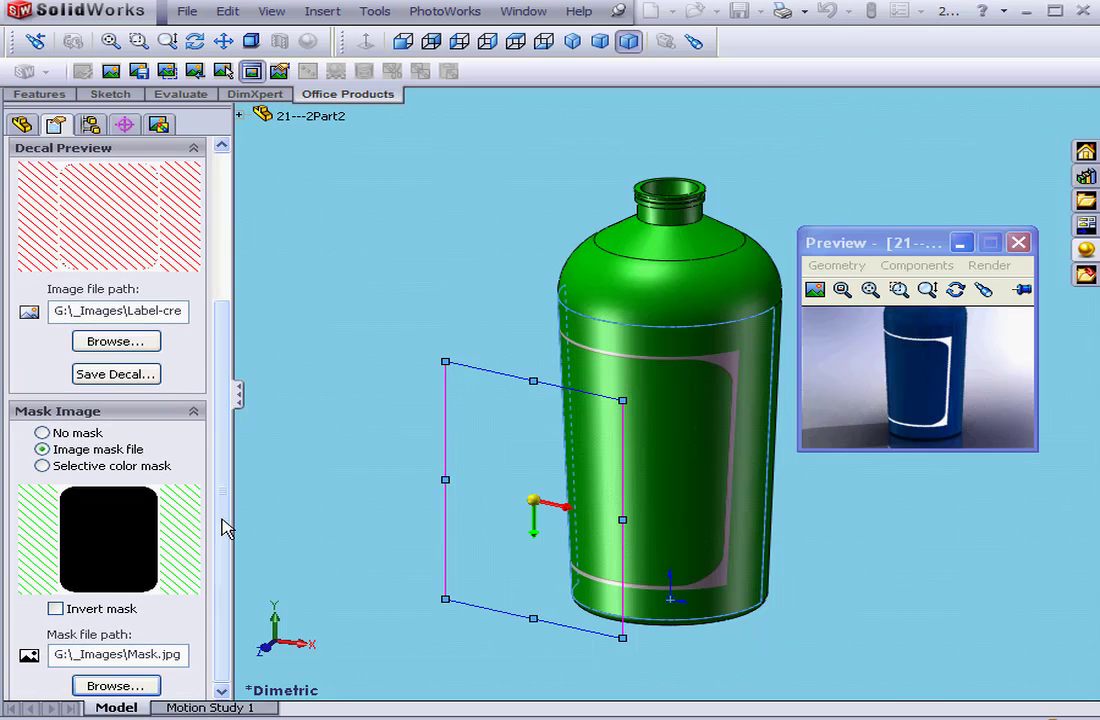
click(55, 609)
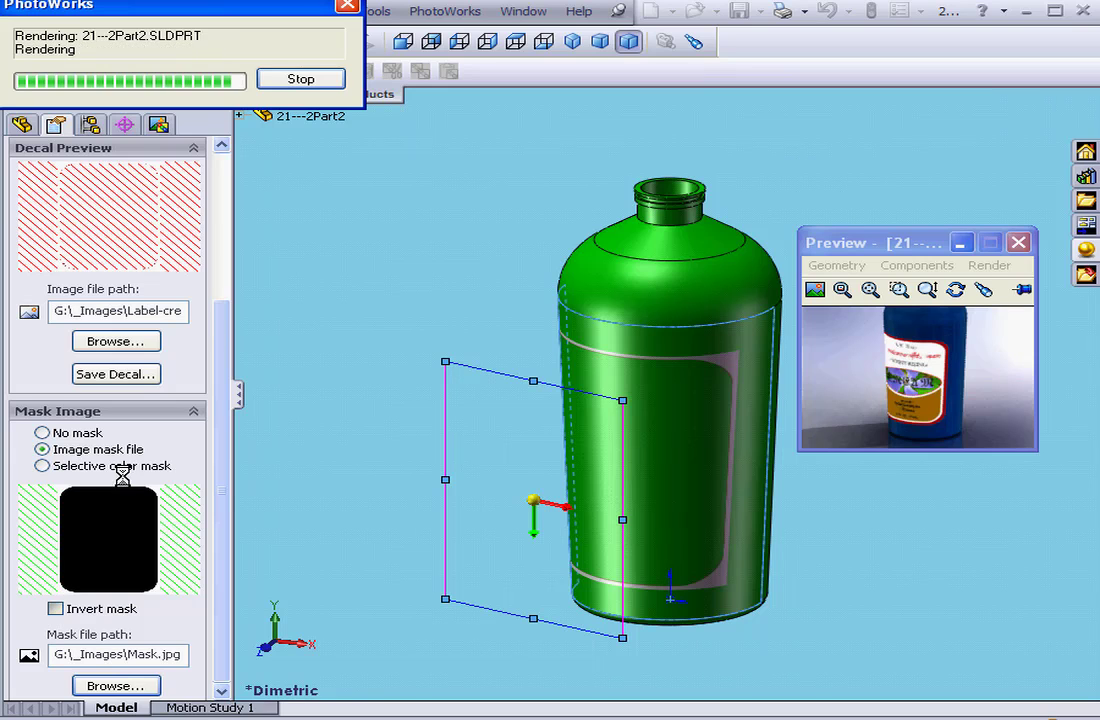
drag(225, 469, 244, 263)
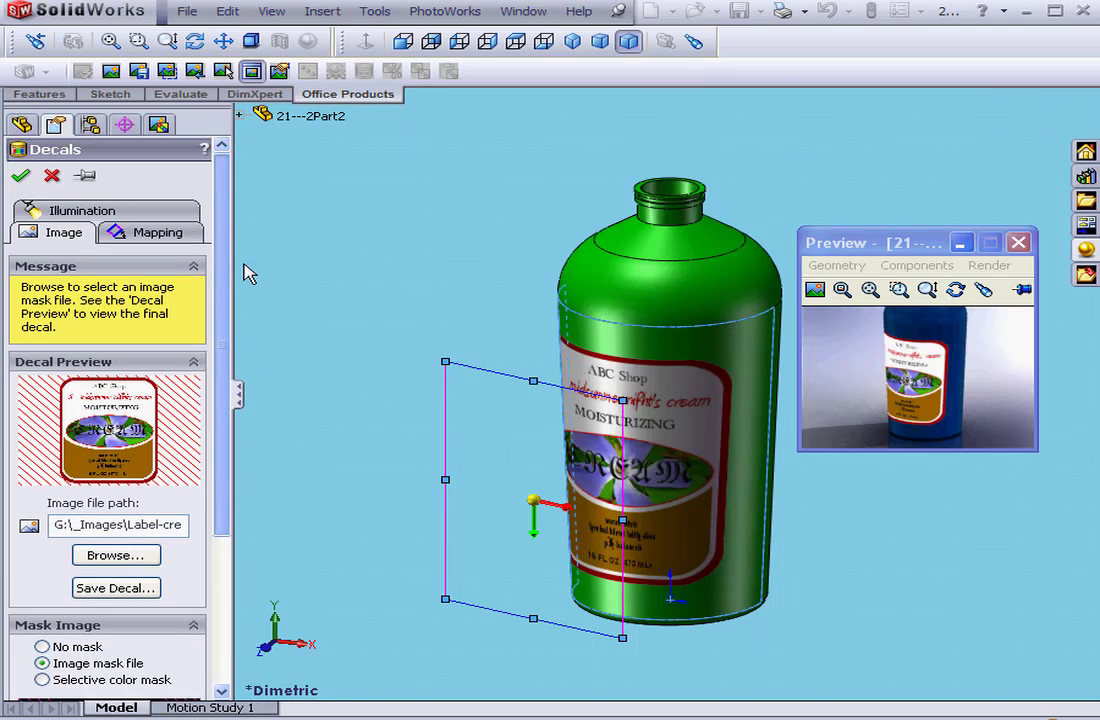
click(20, 175)
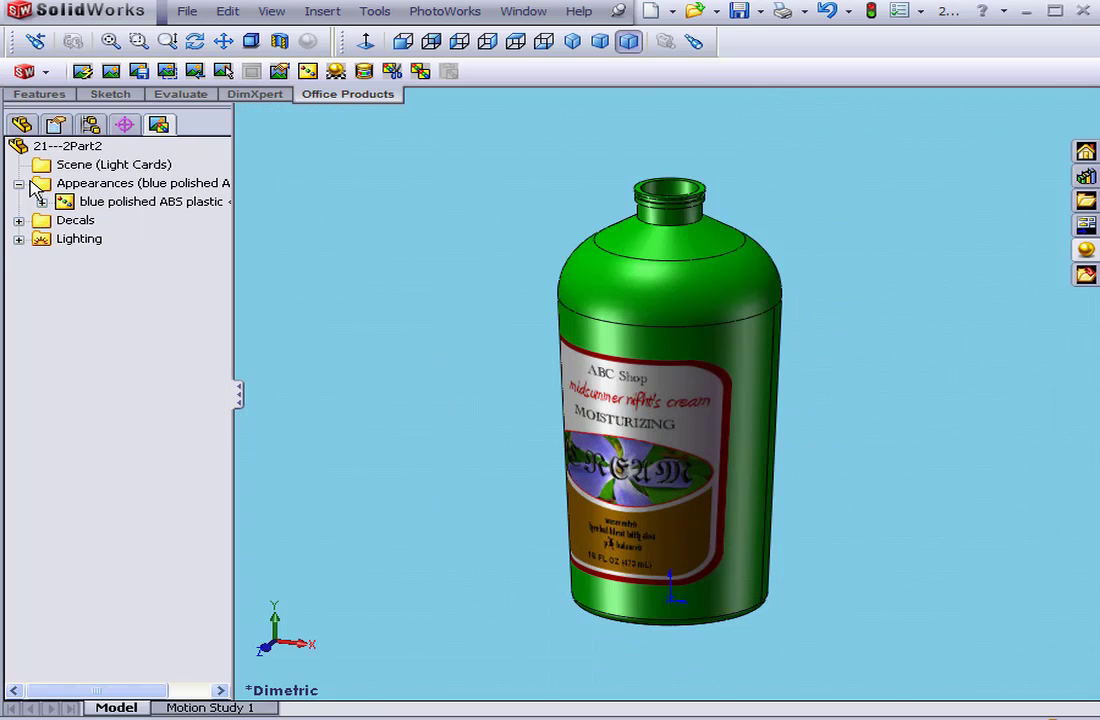
click(110, 71)
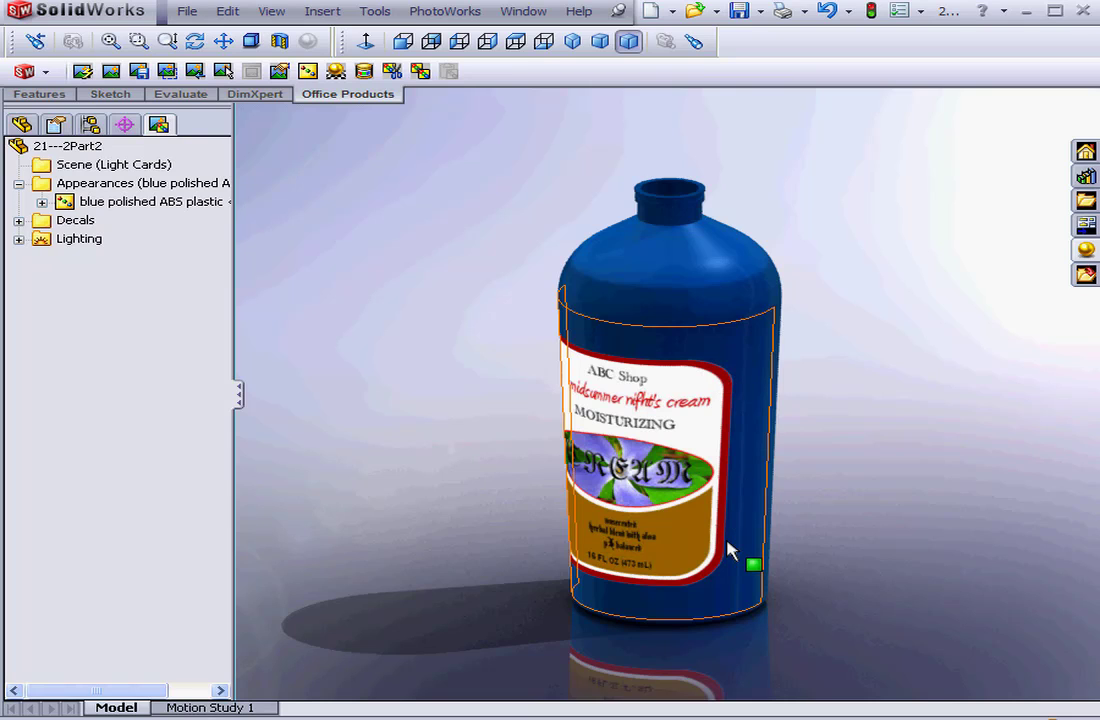
Step: Reopen the decal to save it and create a folder named Custom inside the photoshop folder
click(18, 220)
click(92, 240)
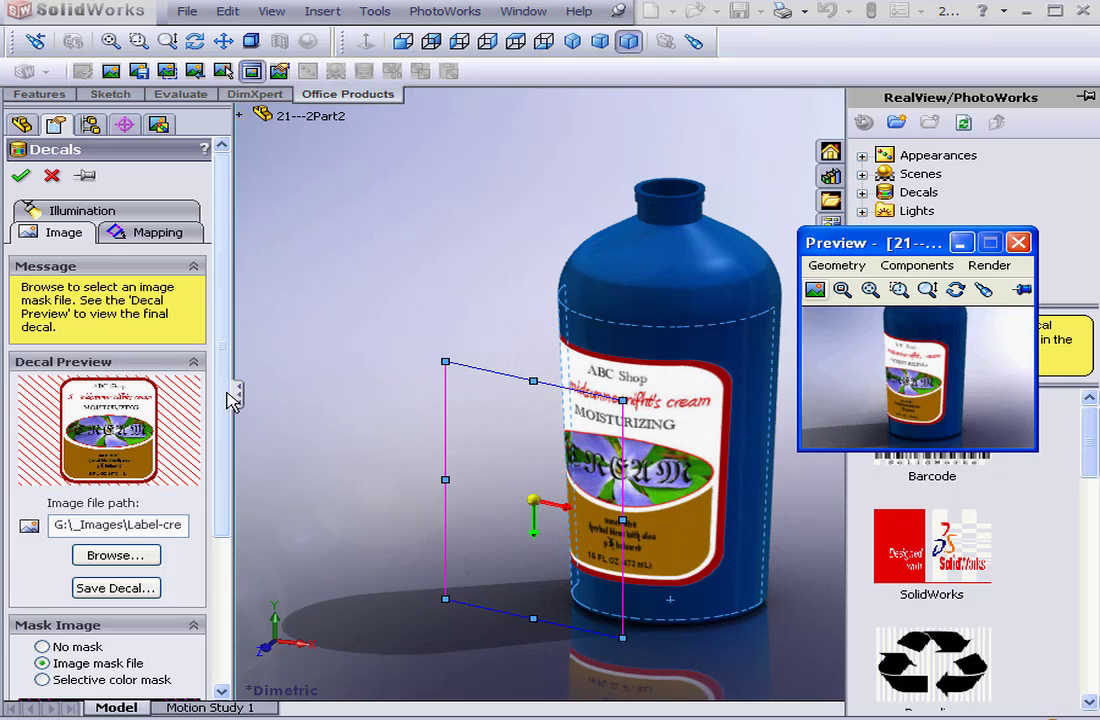
drag(228, 399, 223, 479)
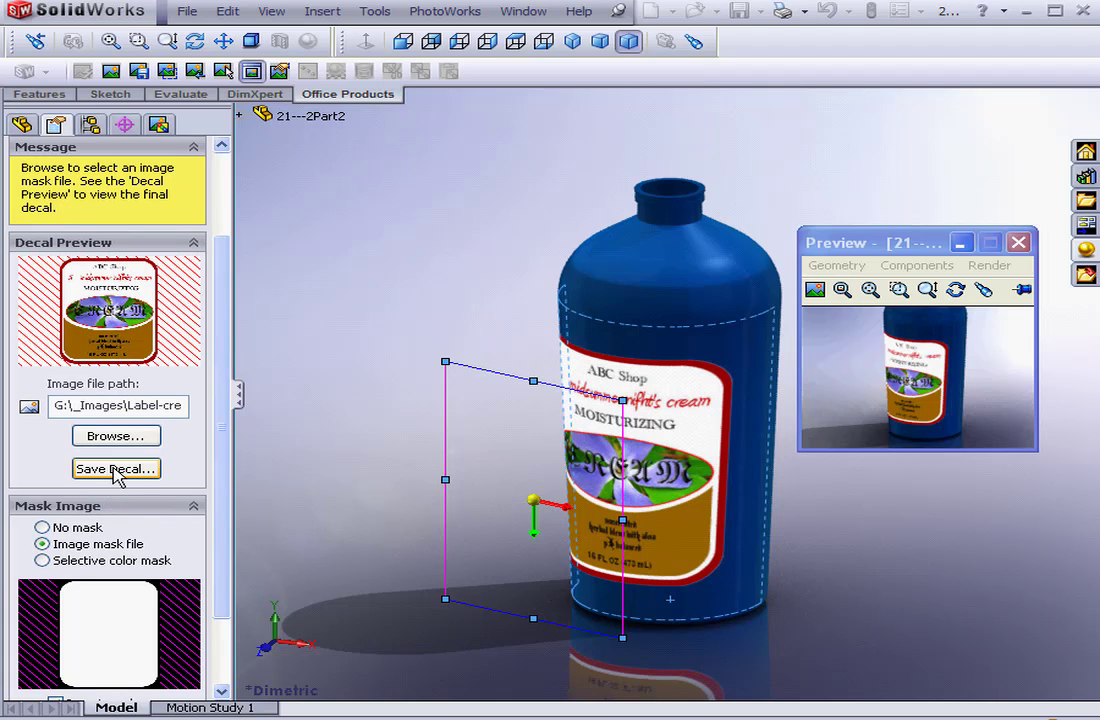
click(115, 469)
click(657, 98)
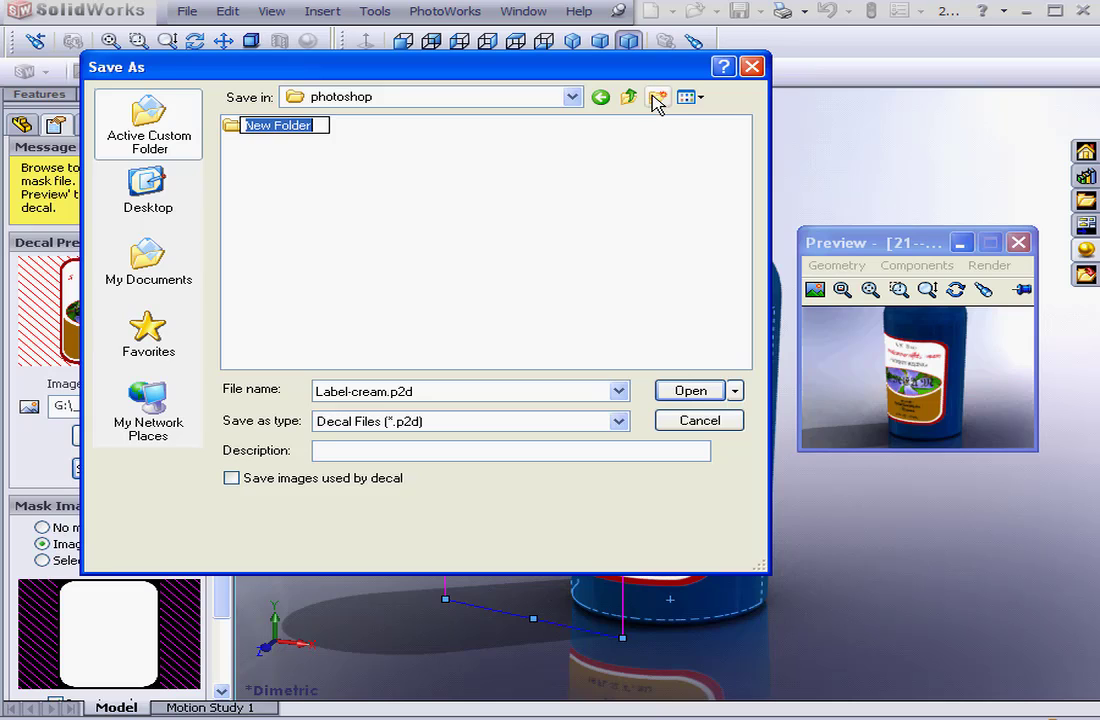
text(C)
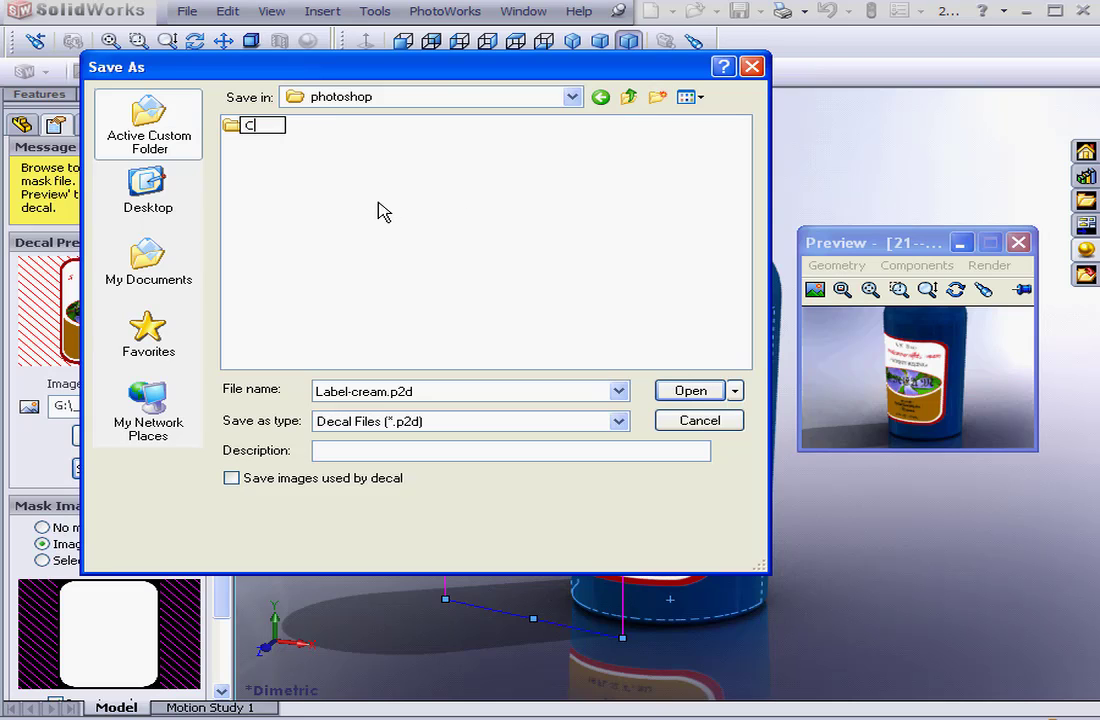
text(ustom)
click(263, 142)
Step: Save the decal as Label-cream.p2d in the Custom folder together with its images, and make the folder visible in the Decals library
double_click(236, 124)
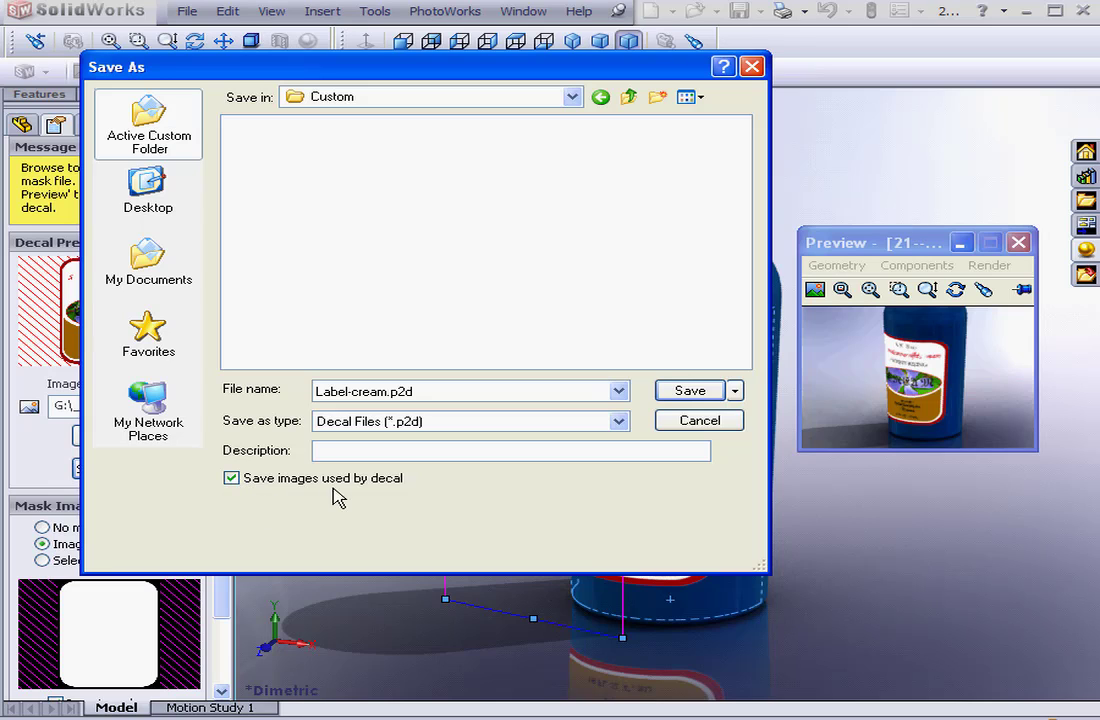
click(692, 392)
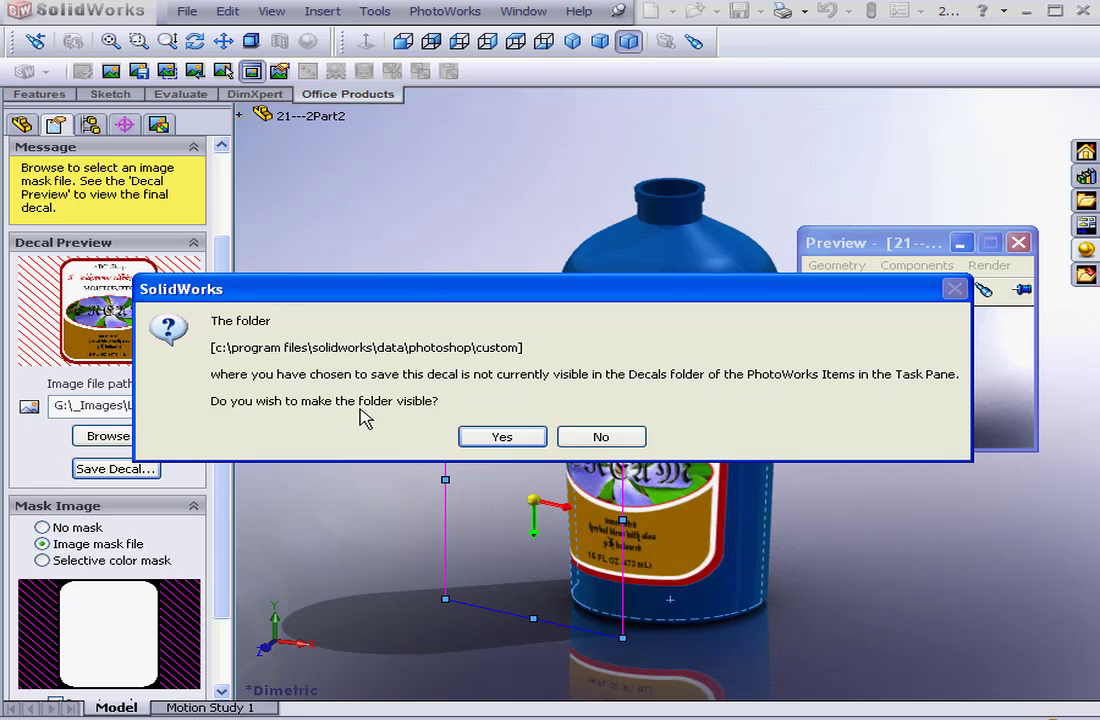
click(517, 440)
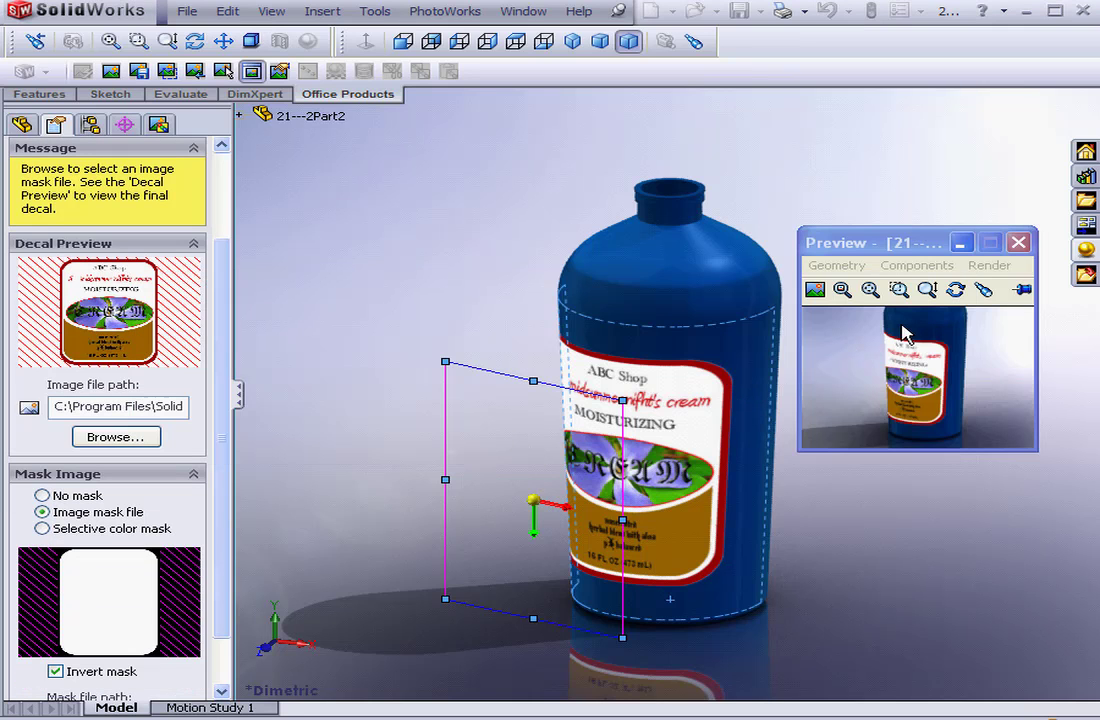
Step: Show the contents of the custom decals folder in the PhotoWorks library, moving the preview window clear of it
click(1086, 252)
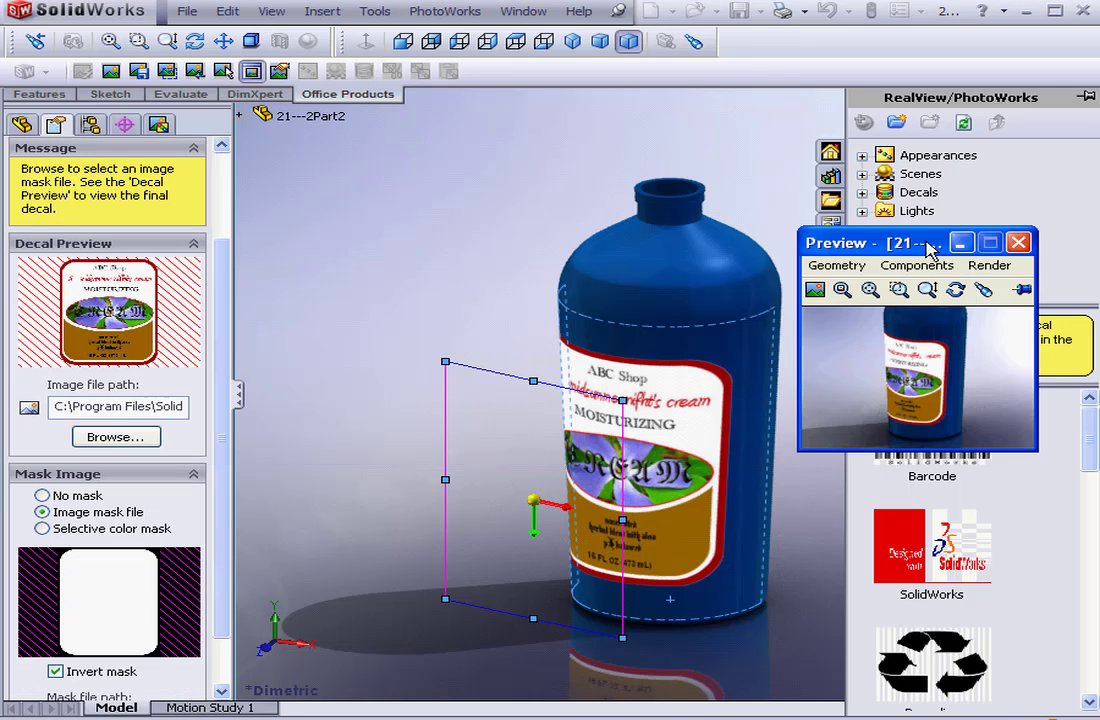
drag(906, 243, 469, 152)
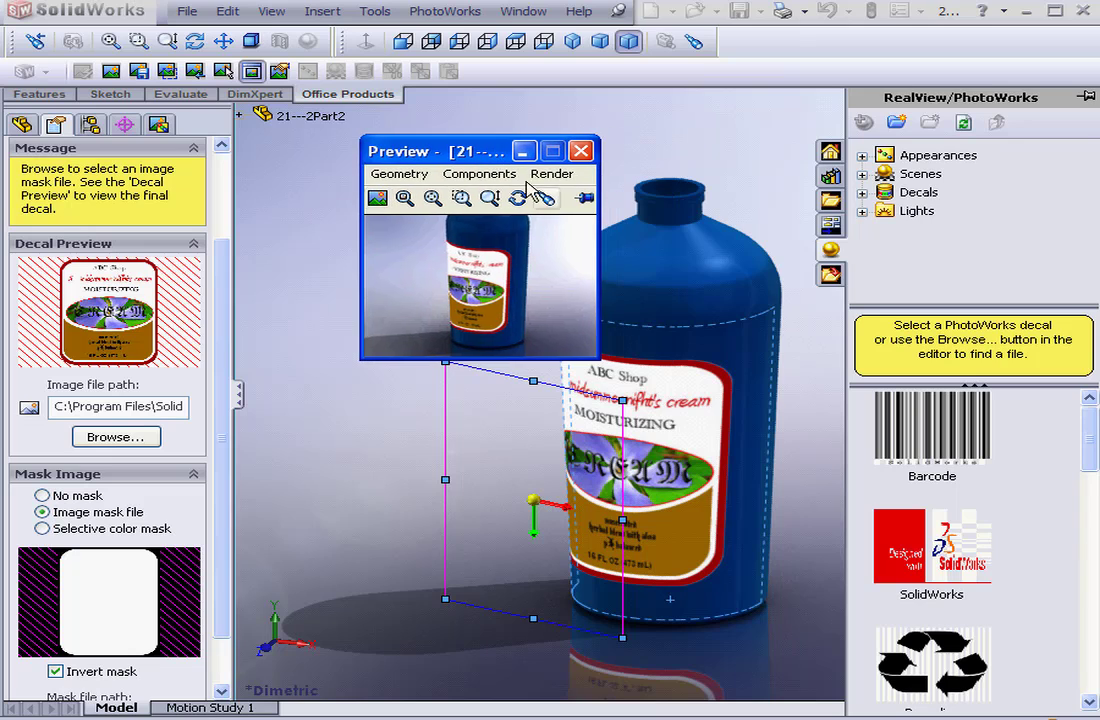
click(863, 193)
click(913, 232)
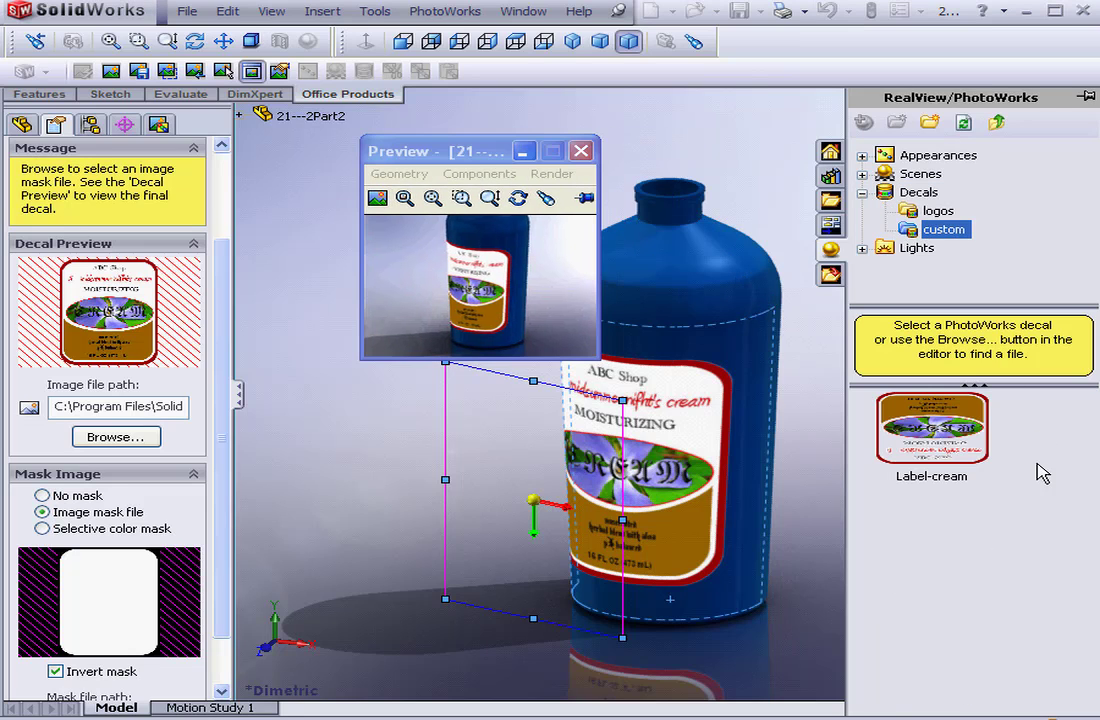
Step: Load the saved Label-cream decal from the custom folder onto the bottle and accept it
double_click(965, 455)
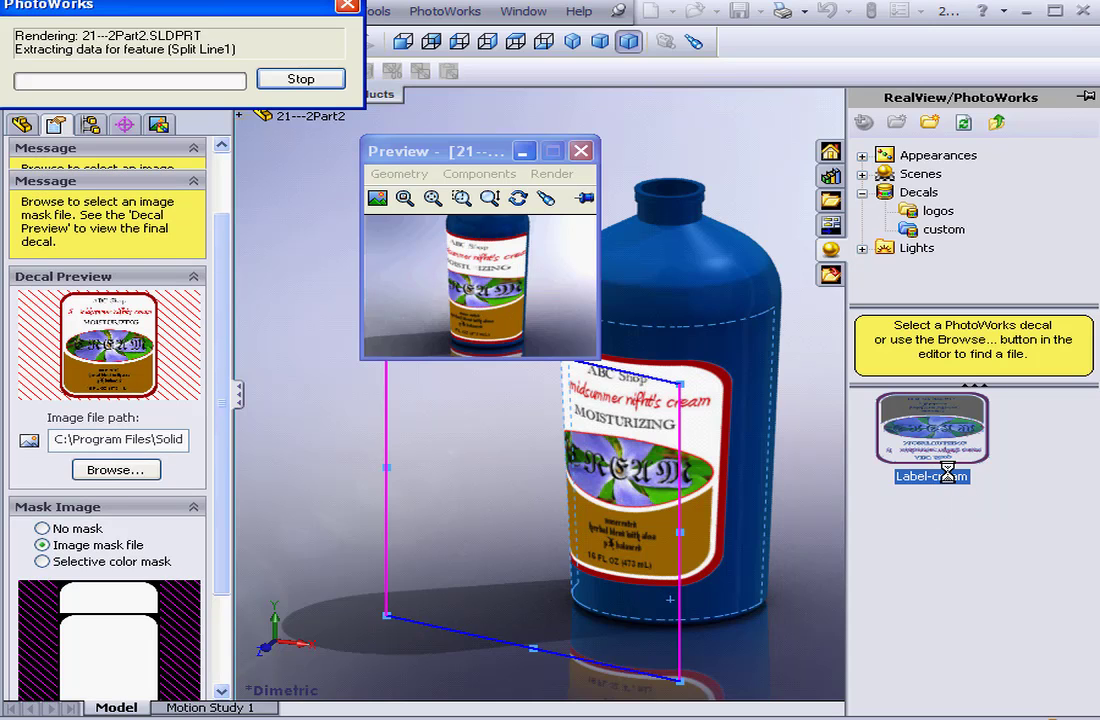
mouse_move(953, 482)
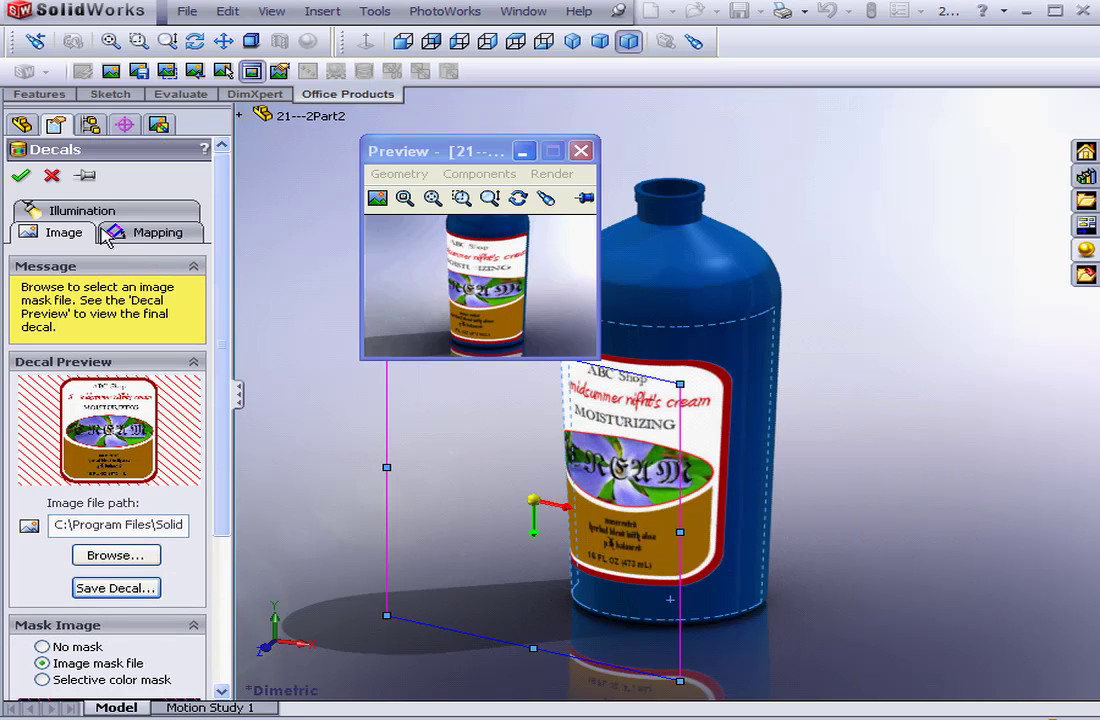
click(20, 177)
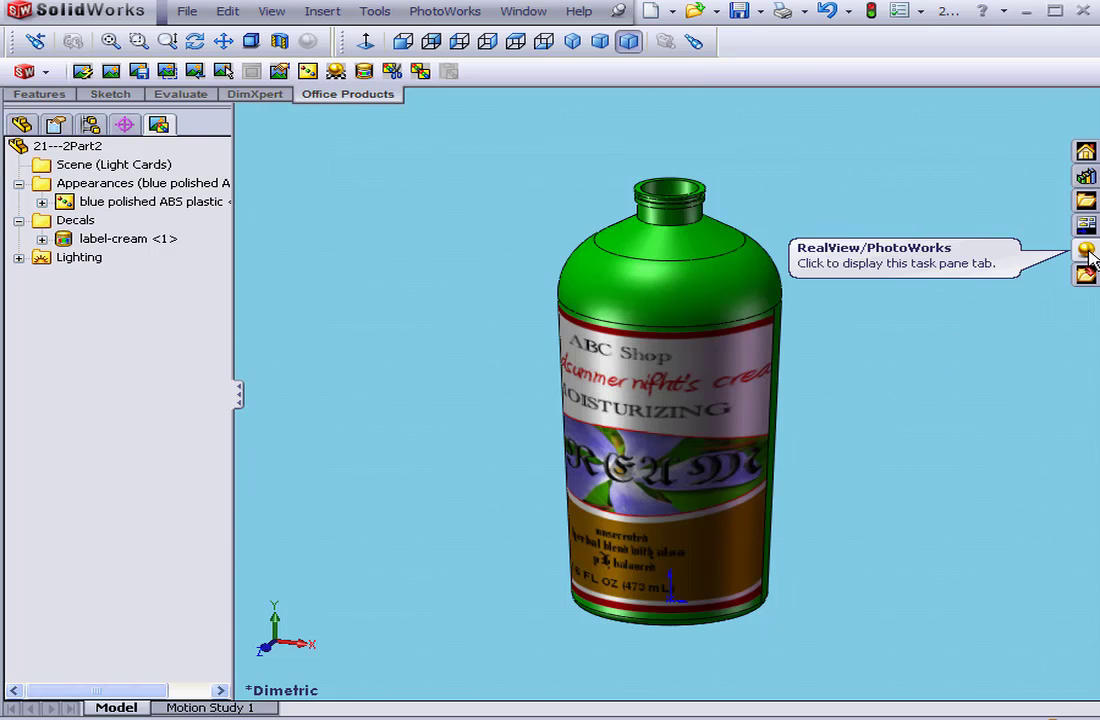
Step: Detach the label-cream decal from the bottle and place the saved Label-cream decal from the library on the main body face
right_click(112, 240)
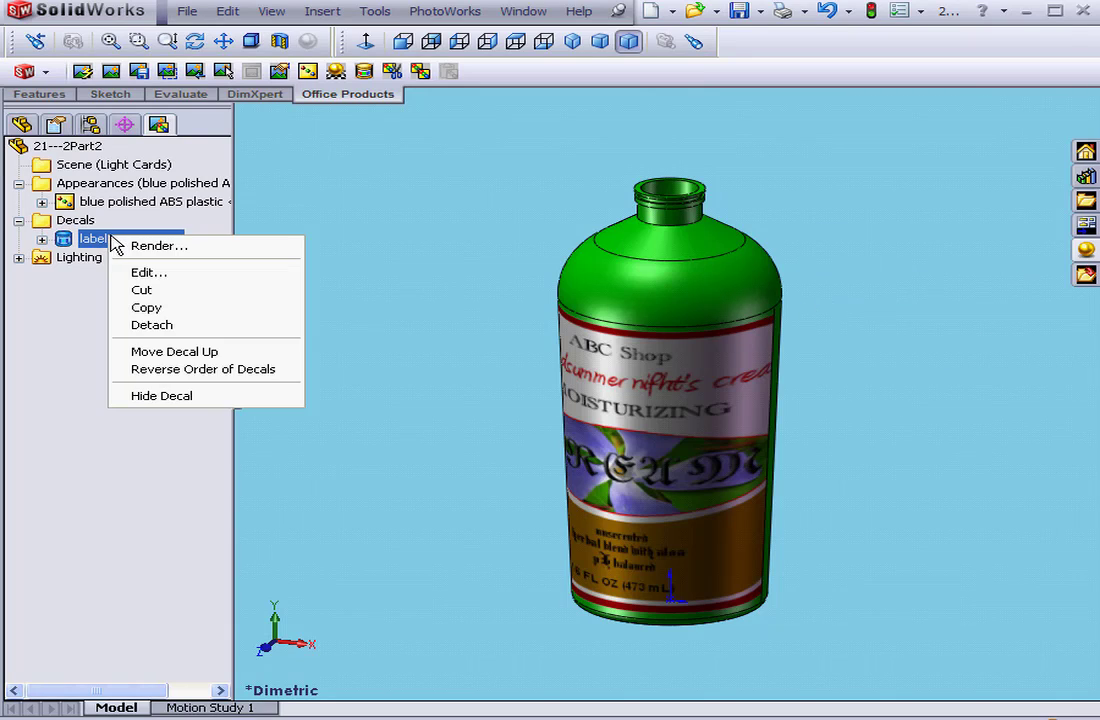
click(176, 325)
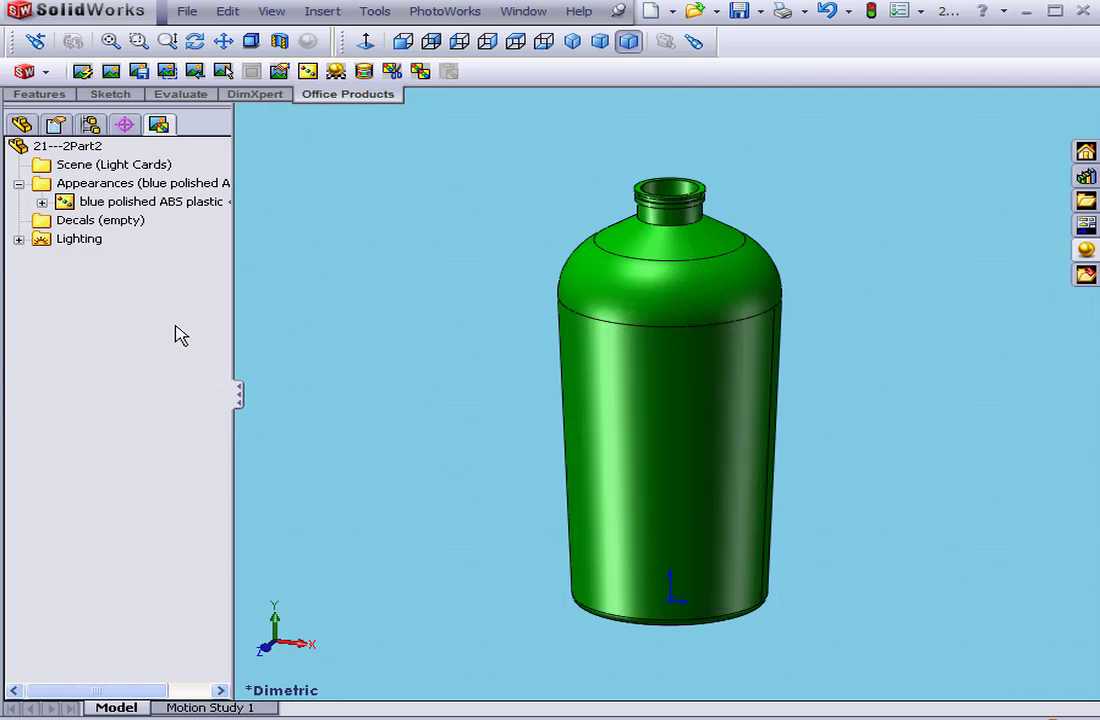
click(1084, 273)
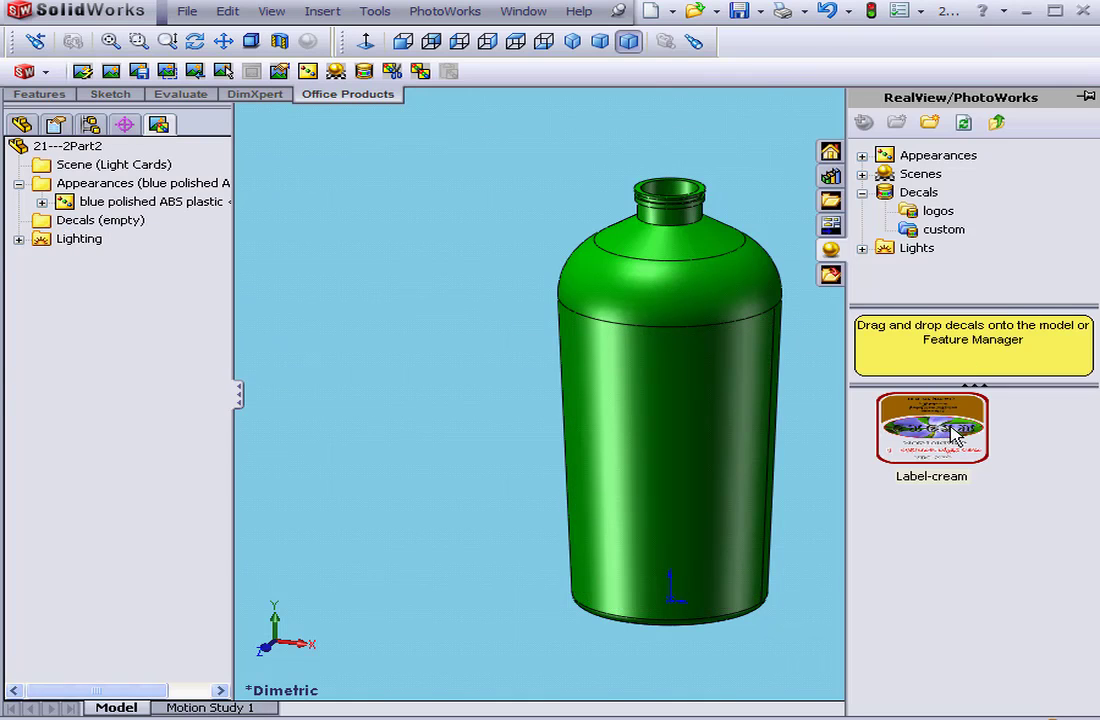
drag(960, 430, 719, 427)
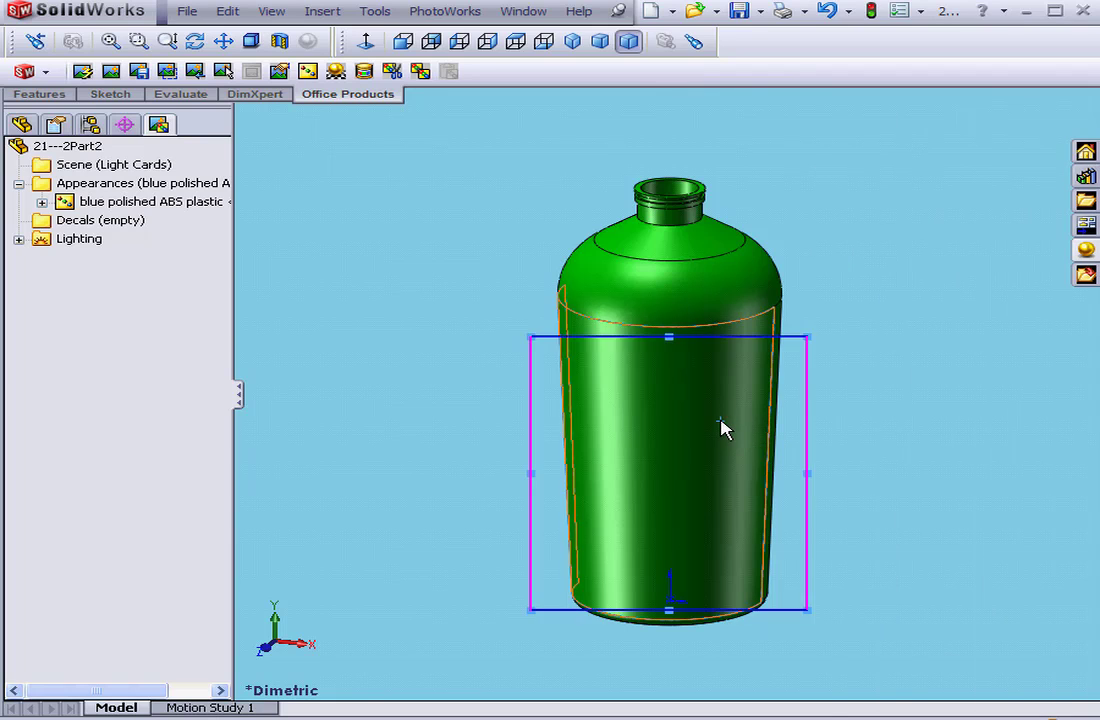